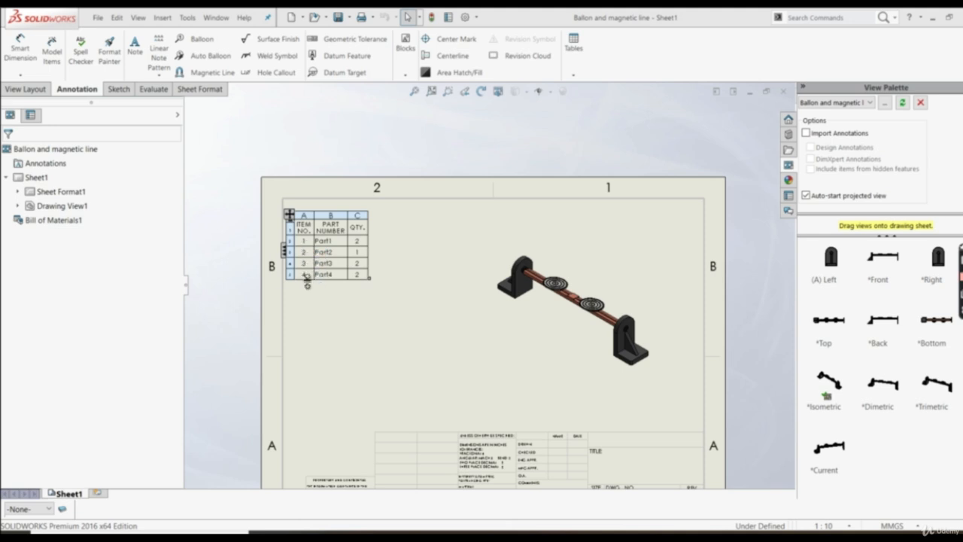
Place a circular item-number balloon on the left support bracket (Part1), between the bill of materials and the view.
scroll(315, 279, down, 2)
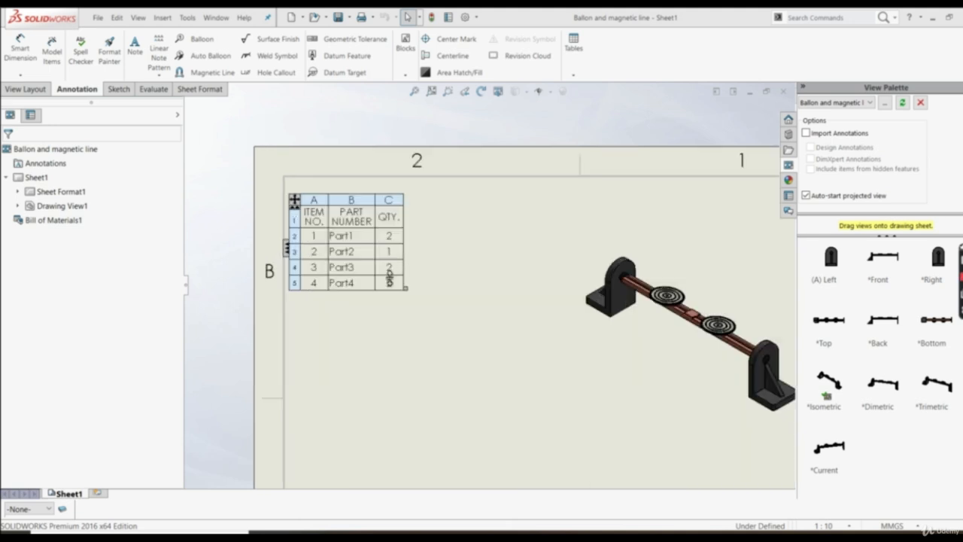
scroll(376, 310, up, 1)
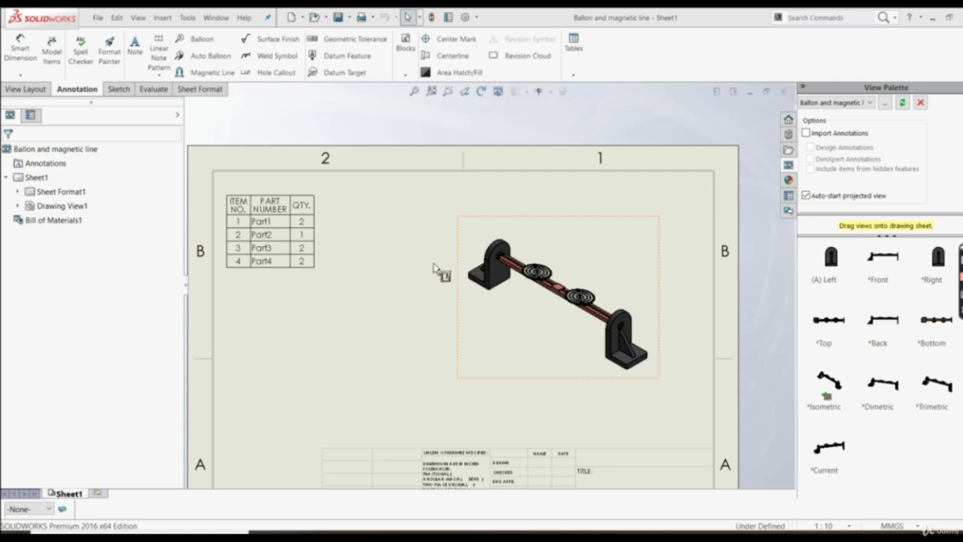
click(274, 229)
click(203, 39)
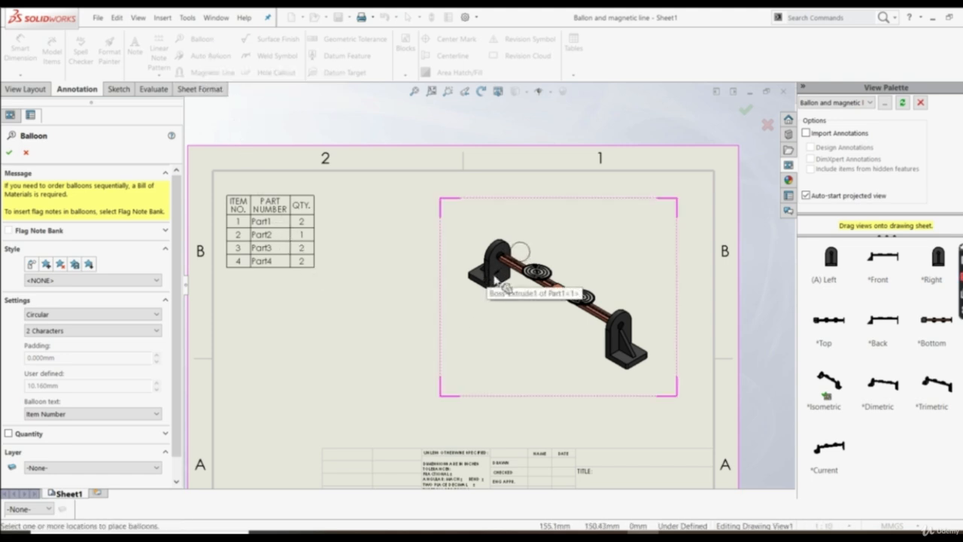
click(510, 243)
click(530, 206)
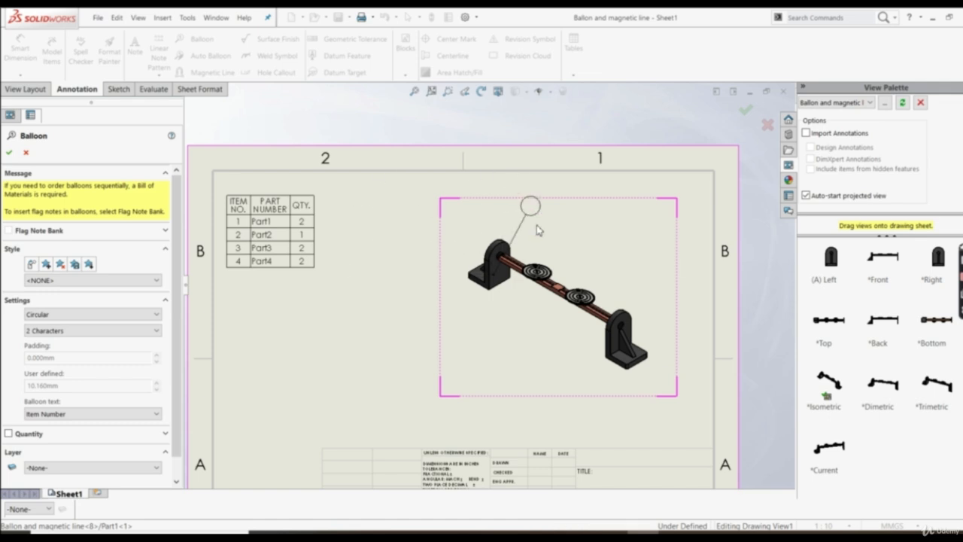
drag(531, 203, 400, 247)
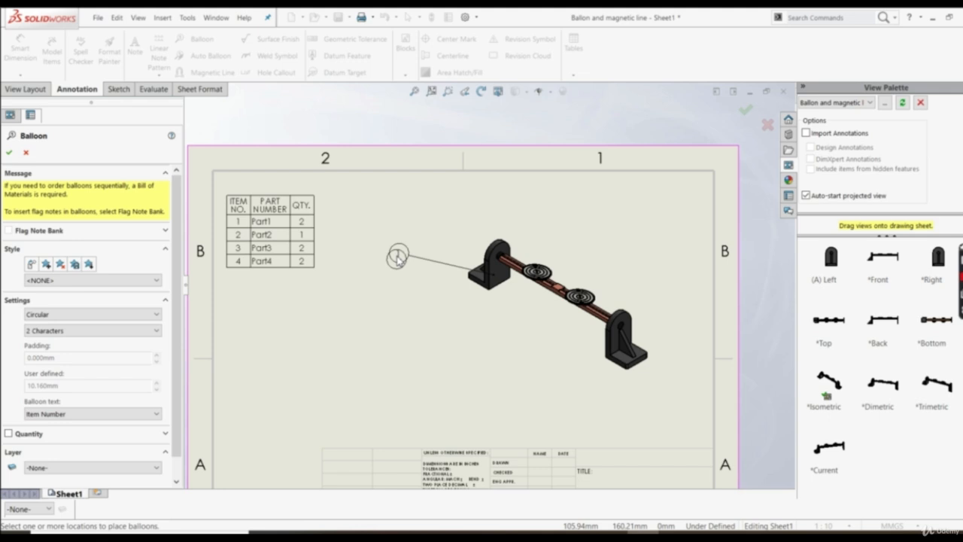
Try the Triangle and Box balloon shapes and return the shape to Circular.
click(61, 315)
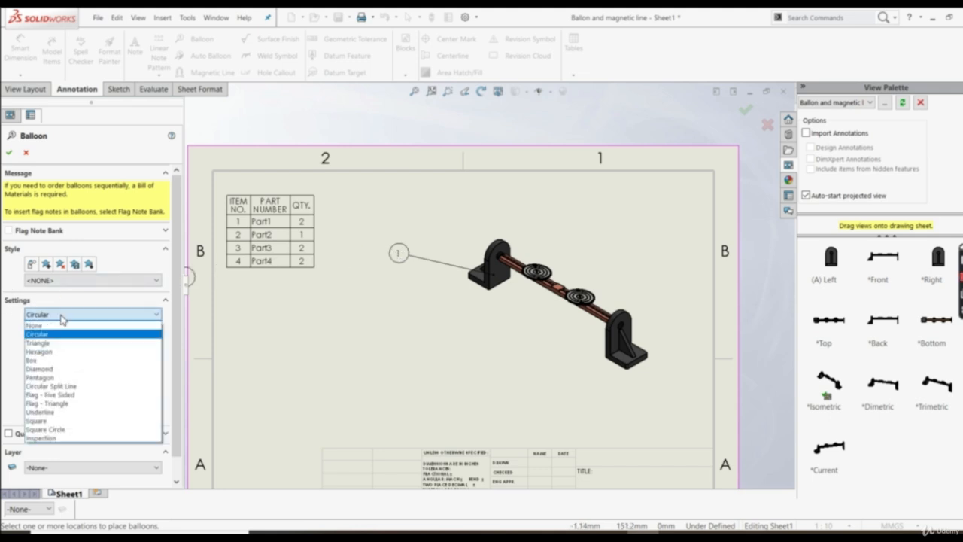
click(53, 343)
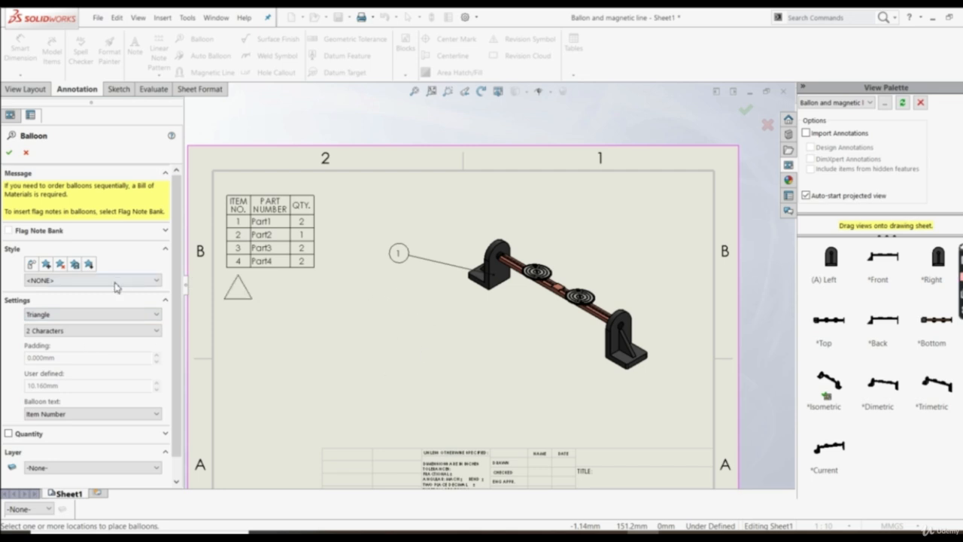
click(83, 315)
click(68, 360)
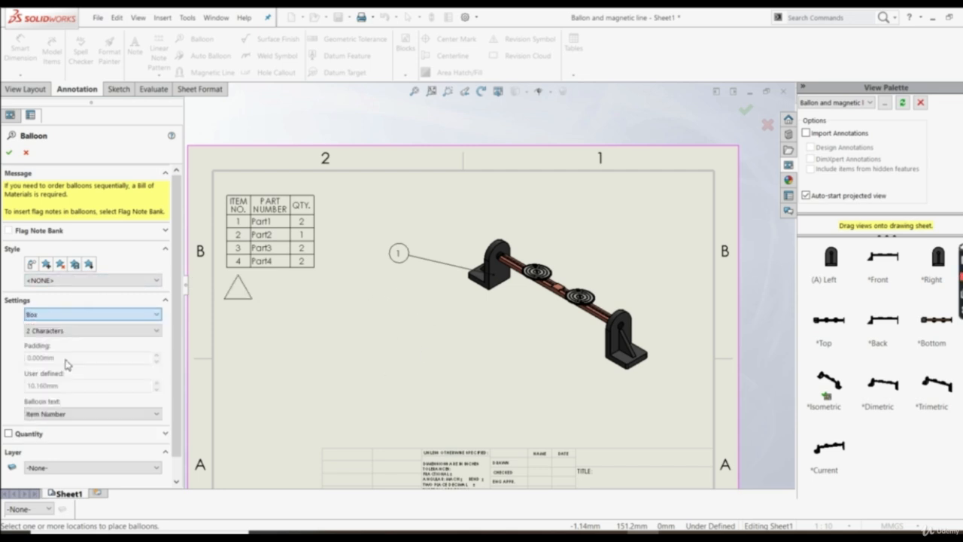
click(124, 316)
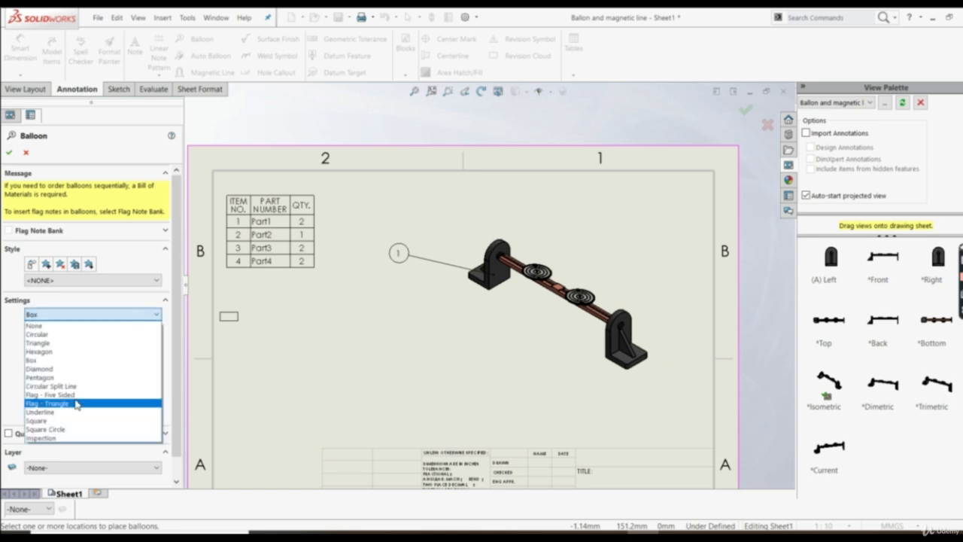
click(76, 334)
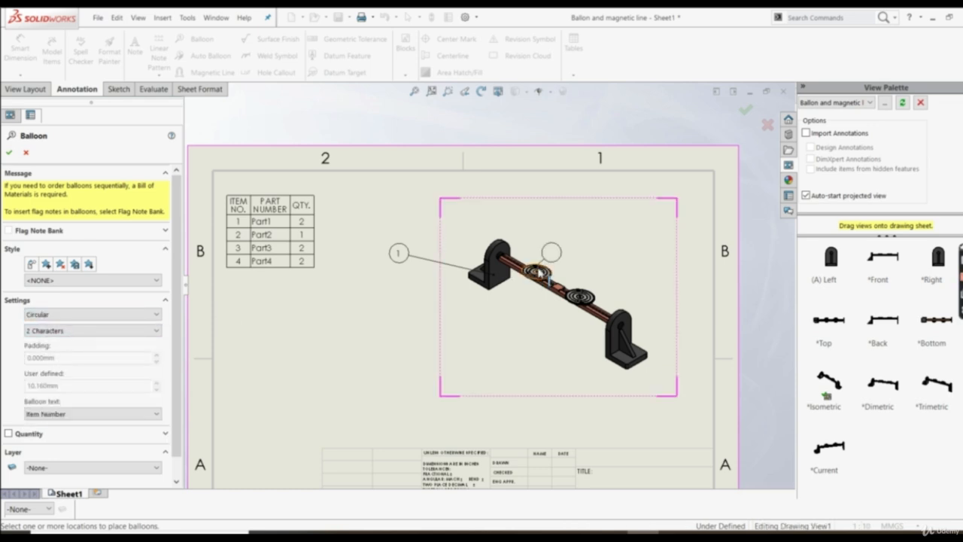
Add an item-number balloon to the long red bar (Part2), placed directly below the first balloon.
scroll(499, 303, down, 4)
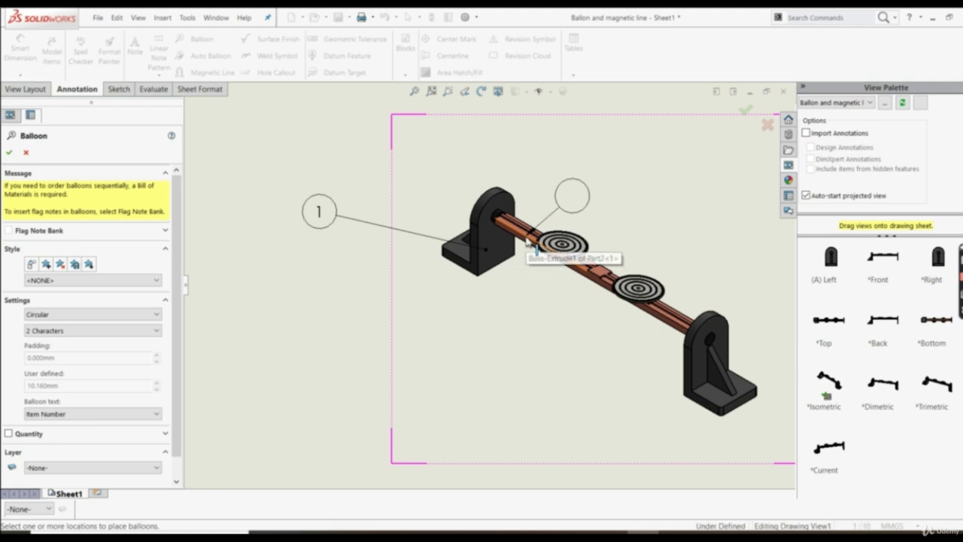
click(461, 264)
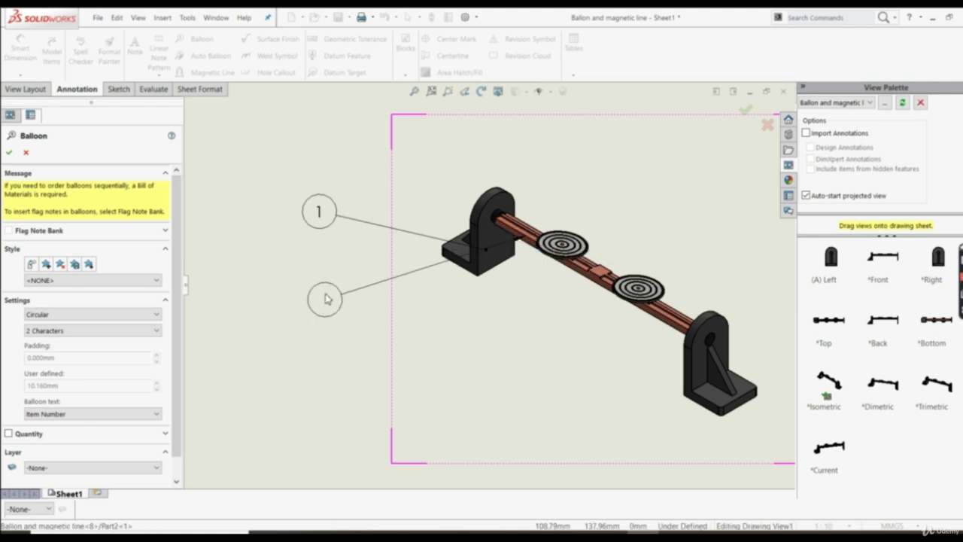
click(321, 298)
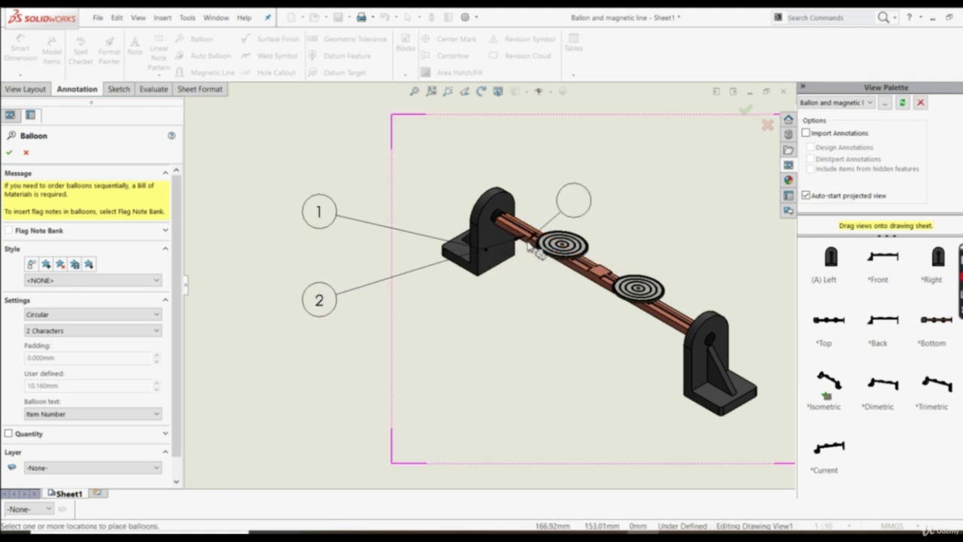
Add an item-number balloon to the small red centre of the left disc, aligned below the Part2 balloon.
scroll(519, 263, down, 5)
scroll(502, 270, down, 5)
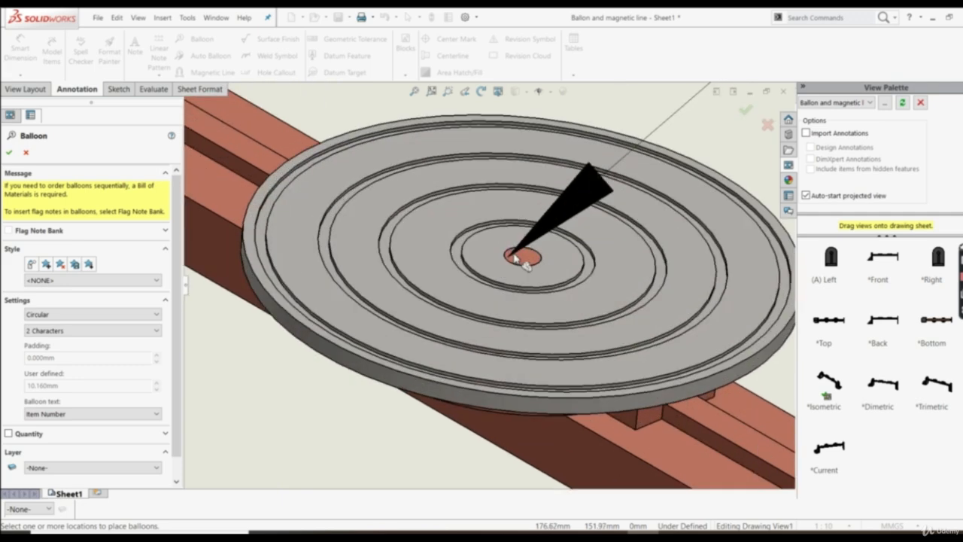
click(518, 252)
scroll(519, 251, up, 5)
scroll(574, 215, up, 5)
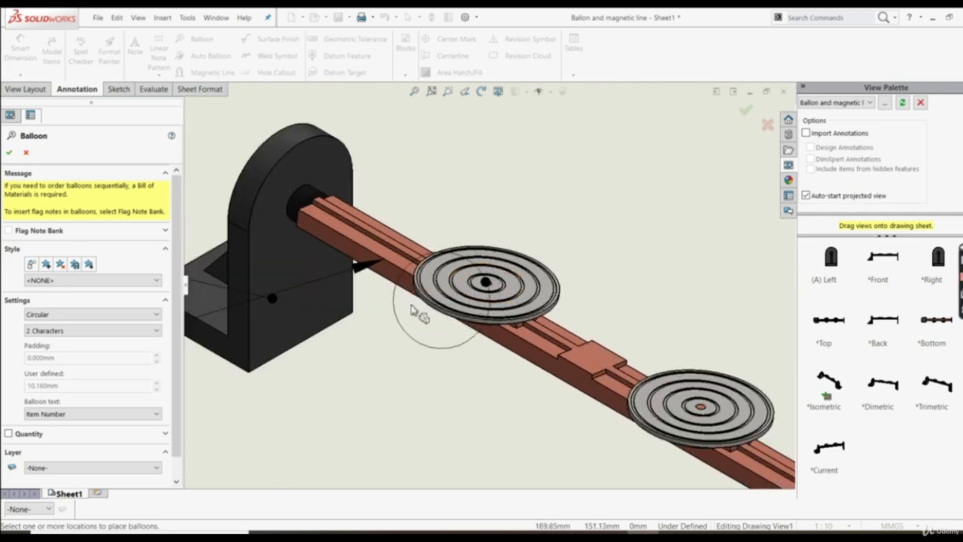
click(329, 369)
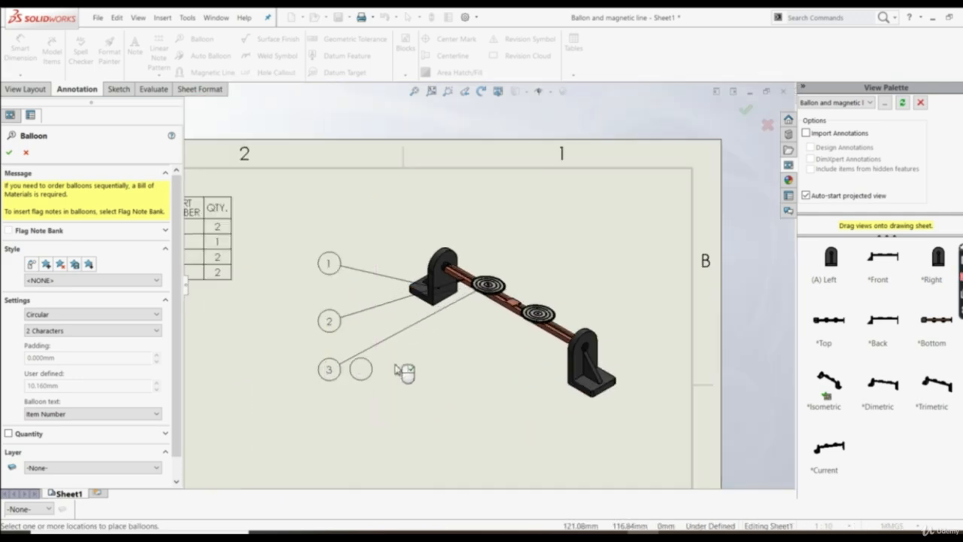
Add an item-number balloon to the grey left disc (Part4), placed just below the balloon for its red centre.
scroll(482, 308, down, 5)
scroll(503, 278, down, 3)
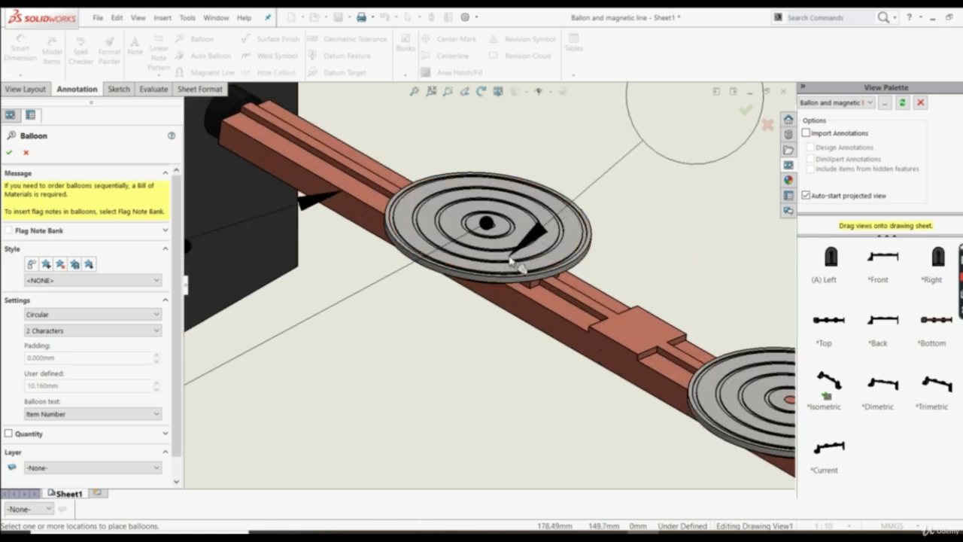
click(501, 272)
scroll(501, 273, up, 3)
scroll(386, 393, up, 5)
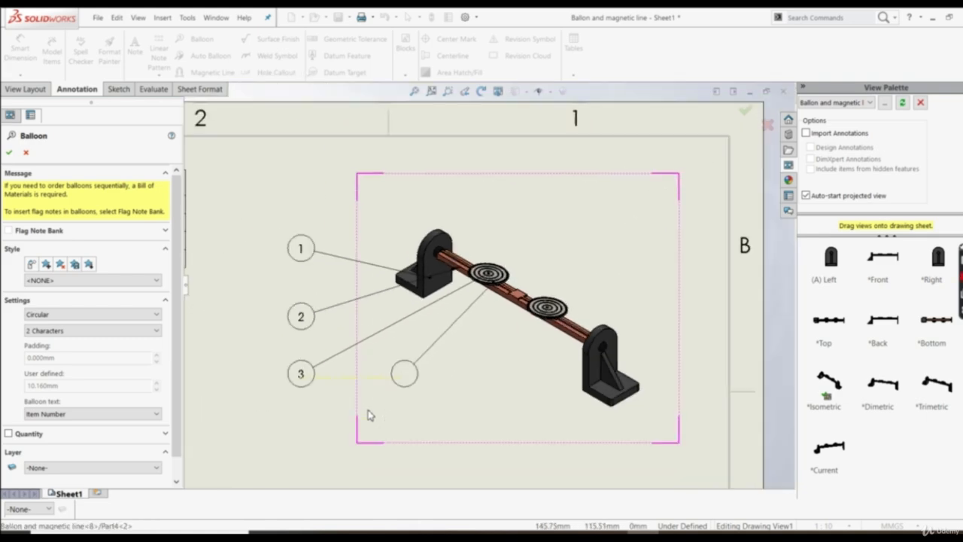
click(376, 371)
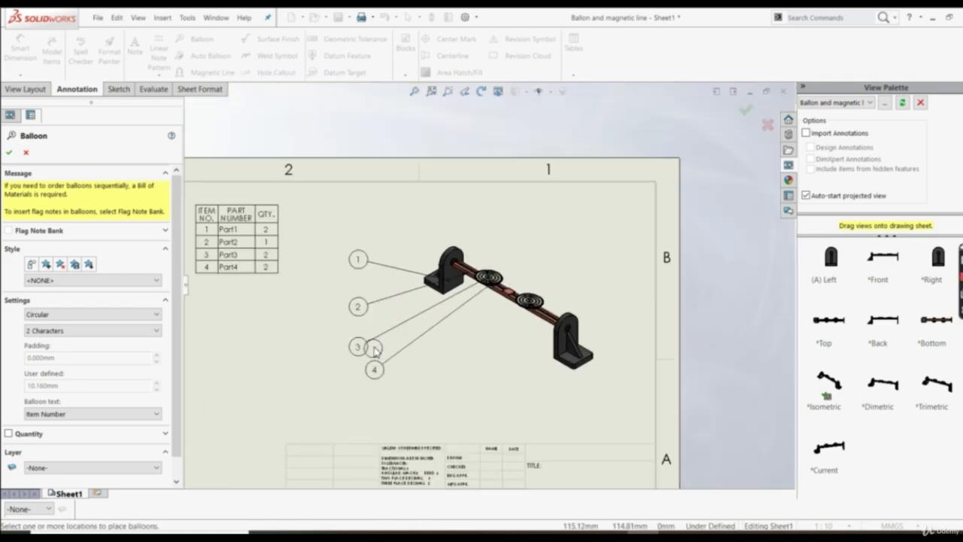
Add an item-number balloon to the base of the right support bracket, placed below and left of it.
scroll(569, 382, down, 4)
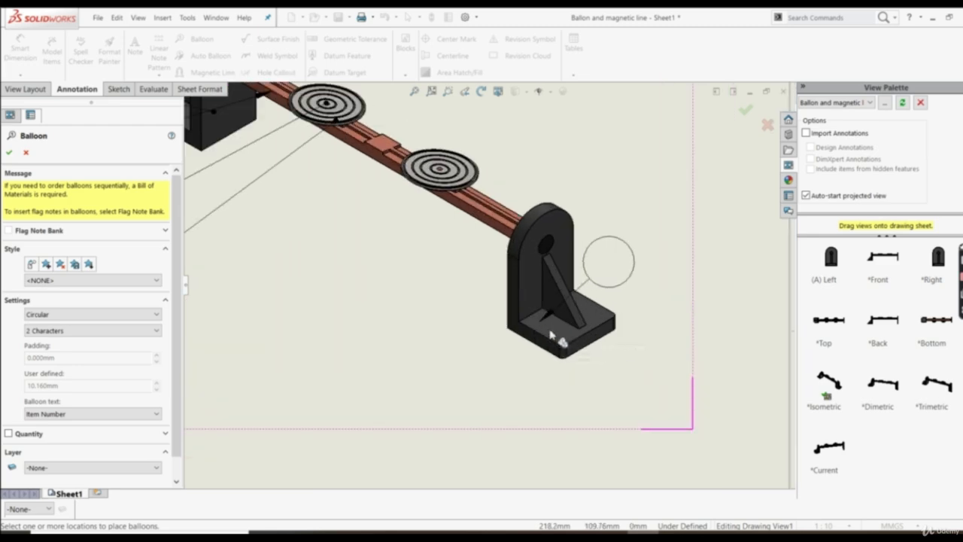
scroll(511, 318, up, 5)
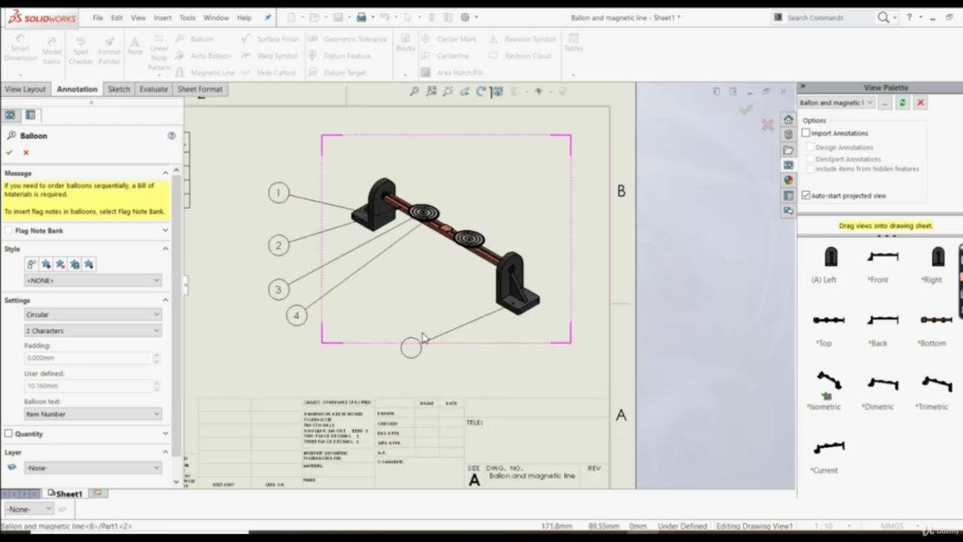
click(431, 322)
scroll(470, 239, down, 6)
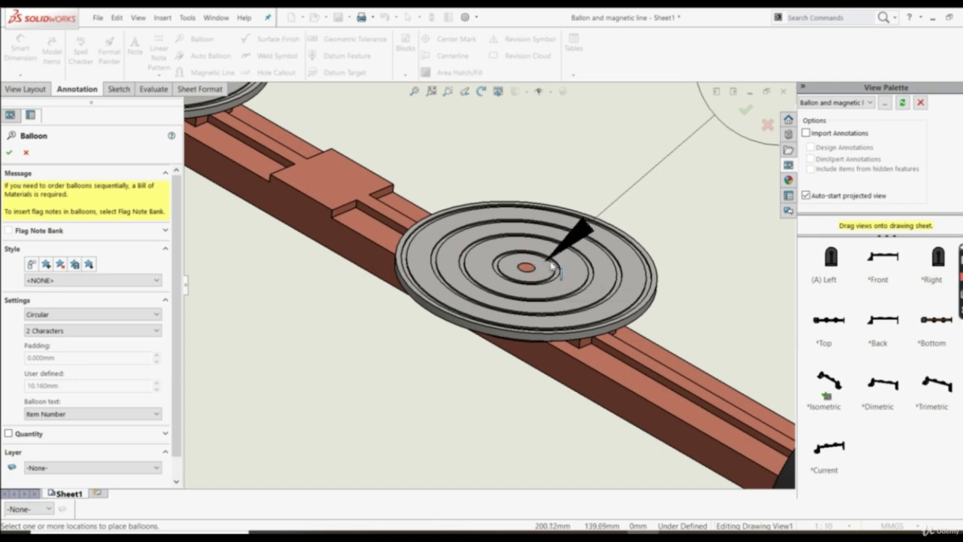
scroll(533, 300, up, 2)
scroll(532, 300, up, 5)
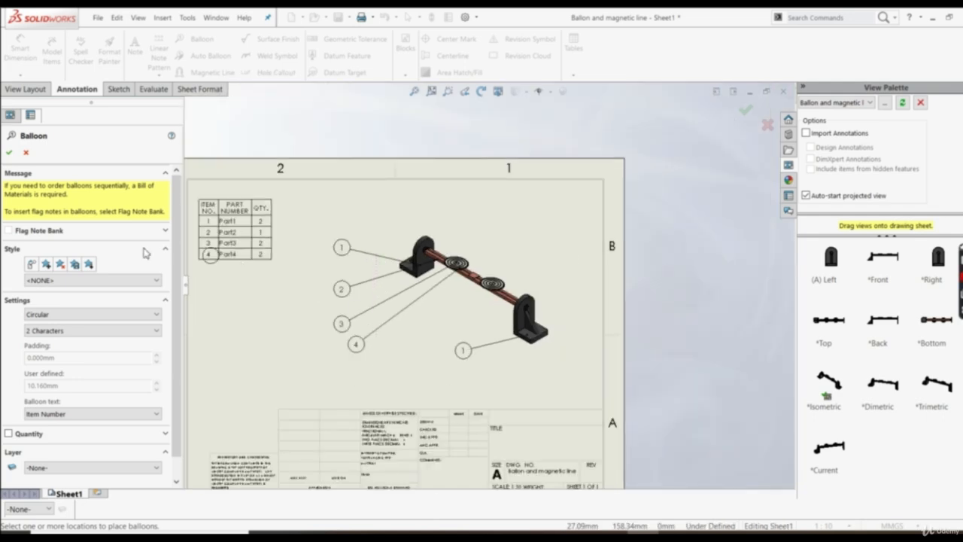
Set the balloon text to Quantity, place a balloon on the right bracket's upright, and compare it with the bill of materials.
click(58, 412)
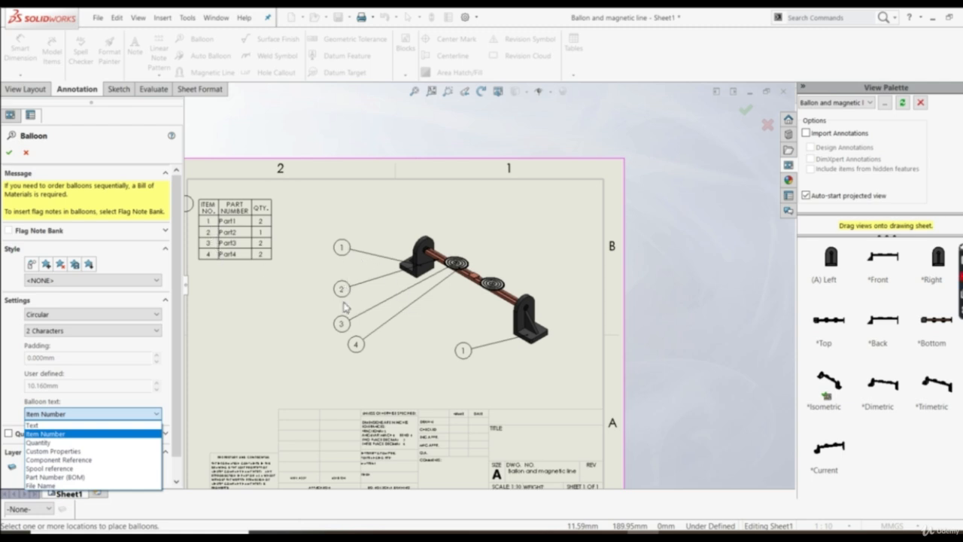
click(67, 443)
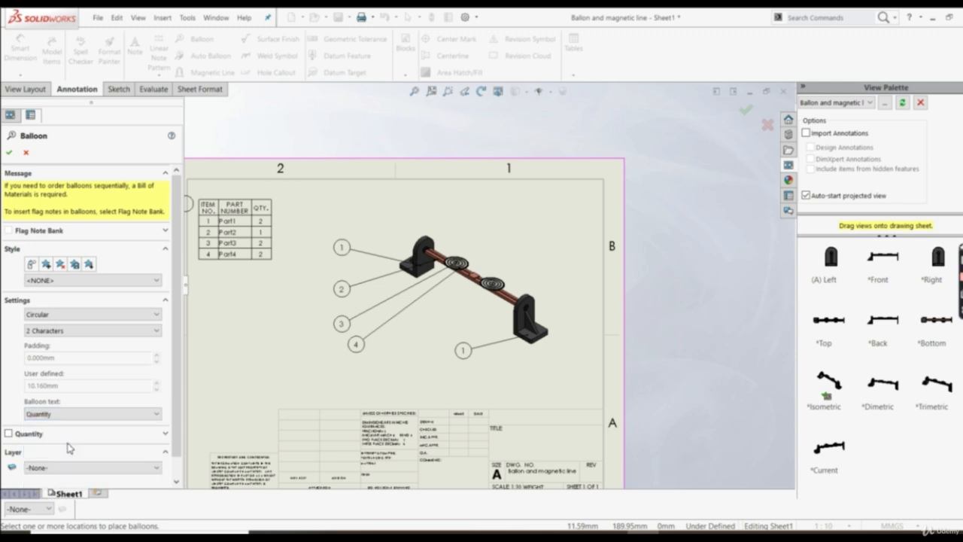
scroll(479, 368, down, 3)
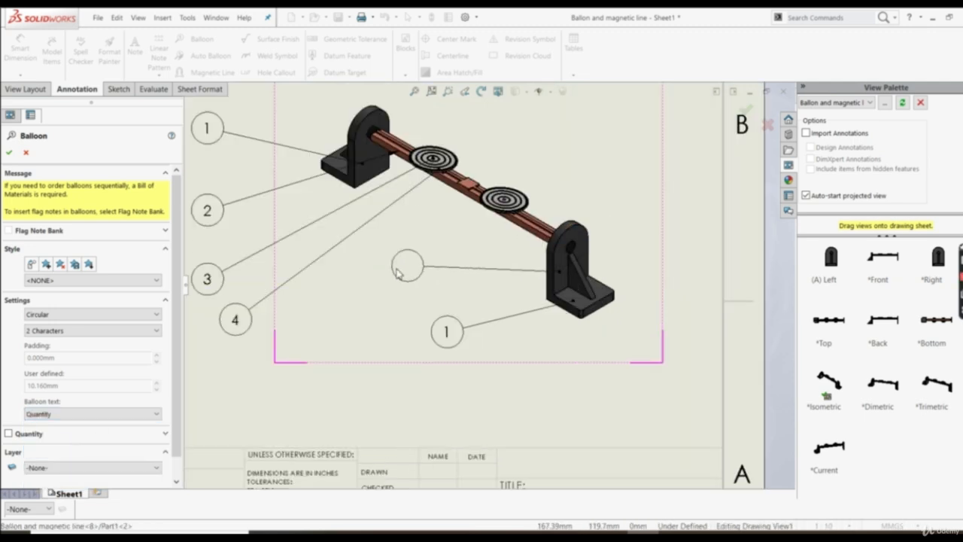
click(388, 277)
scroll(387, 277, up, 3)
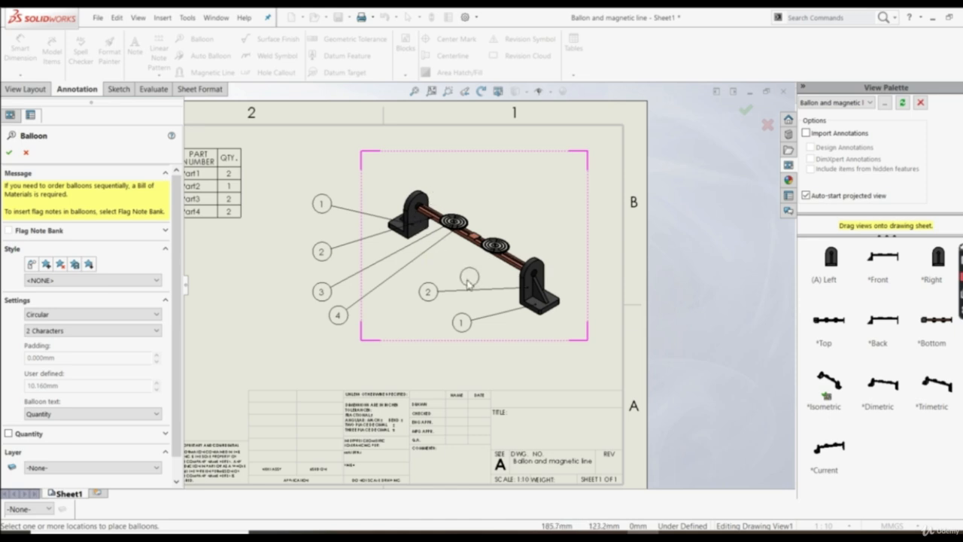
scroll(332, 258, up, 2)
scroll(275, 222, down, 5)
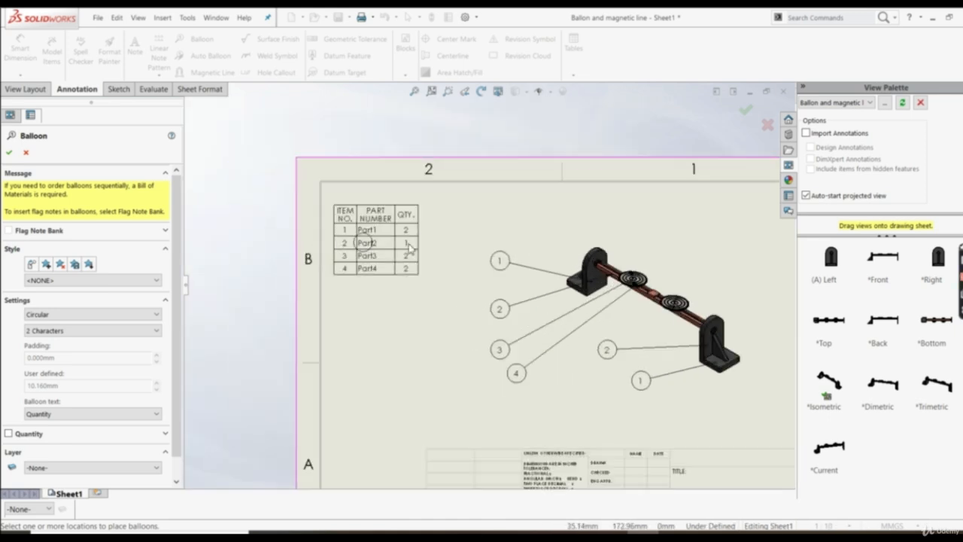
scroll(404, 236, up, 3)
scroll(533, 305, down, 5)
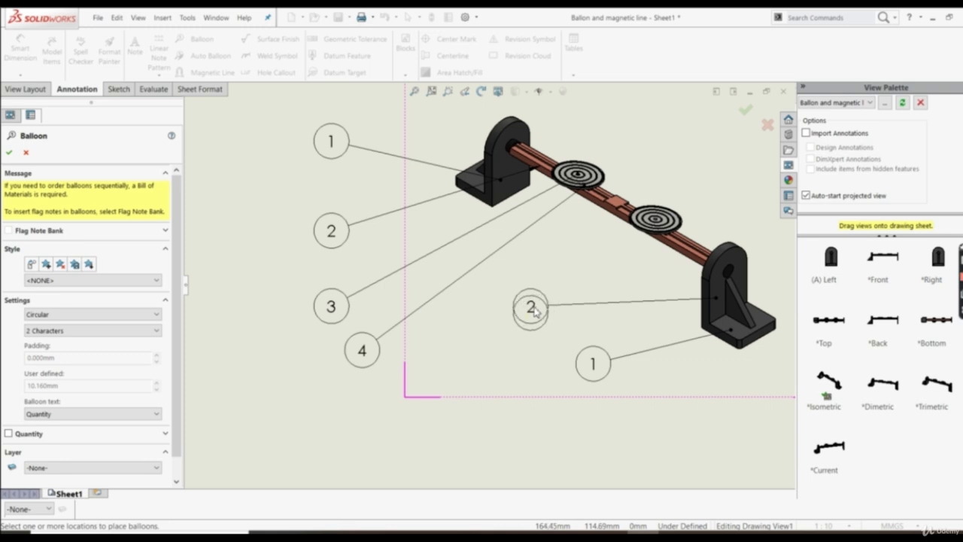
Set the balloon text back to Item Number and finish the Balloon command.
click(92, 413)
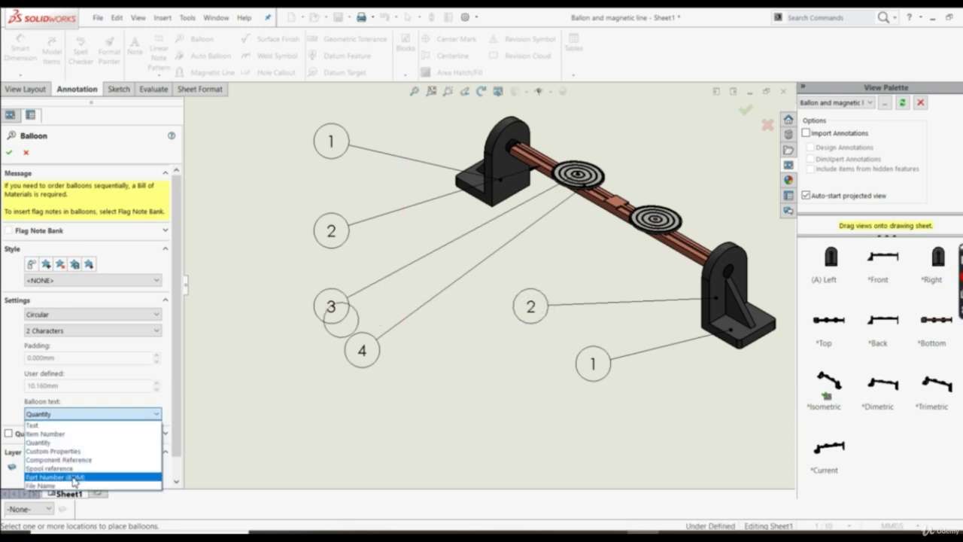
click(52, 434)
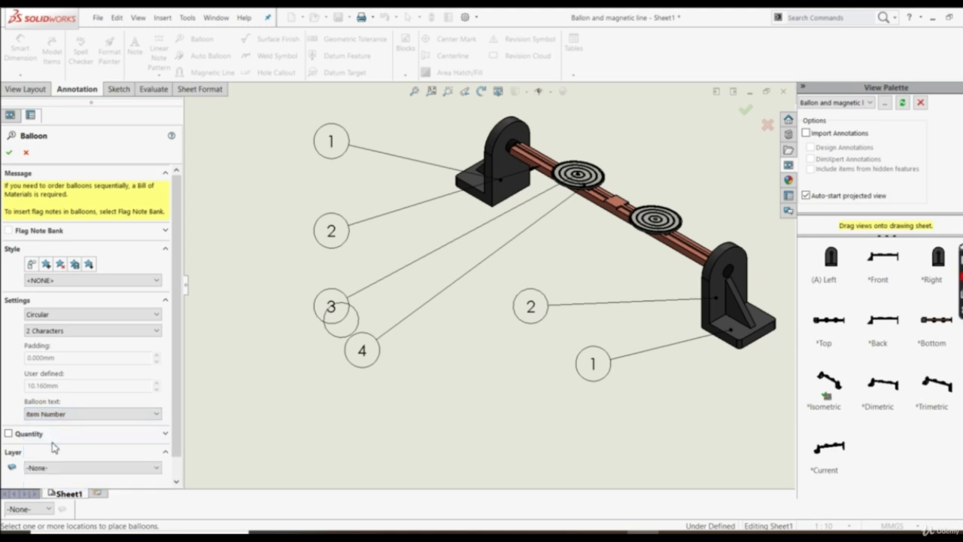
click(11, 153)
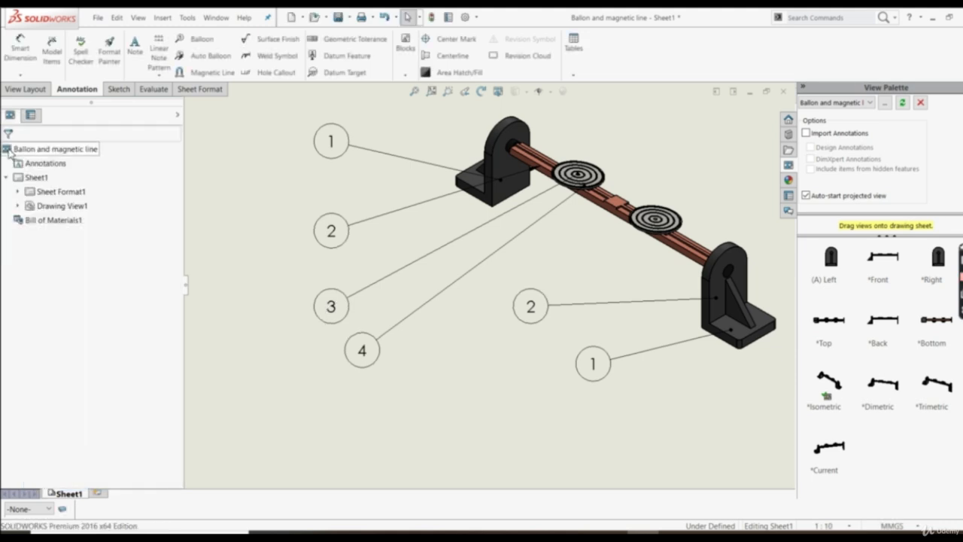
Delete the quantity balloon and the duplicate item-number balloon attached to the right support bracket.
click(585, 304)
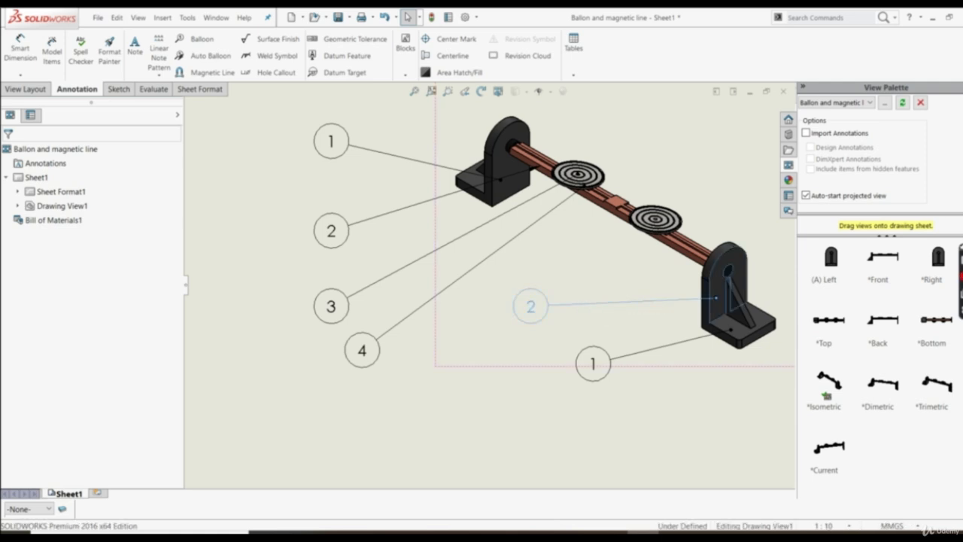
key(Delete)
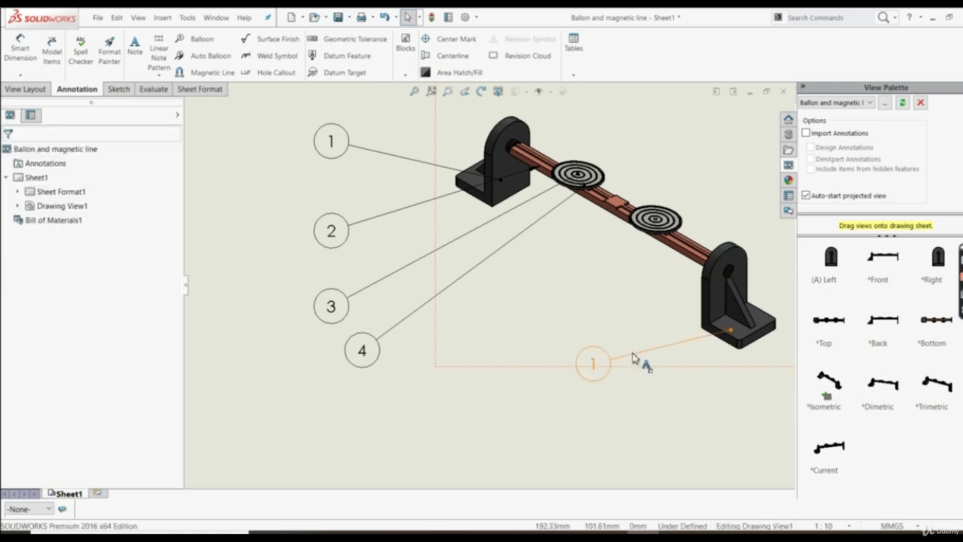
click(634, 359)
key(Delete)
scroll(489, 316, up, 5)
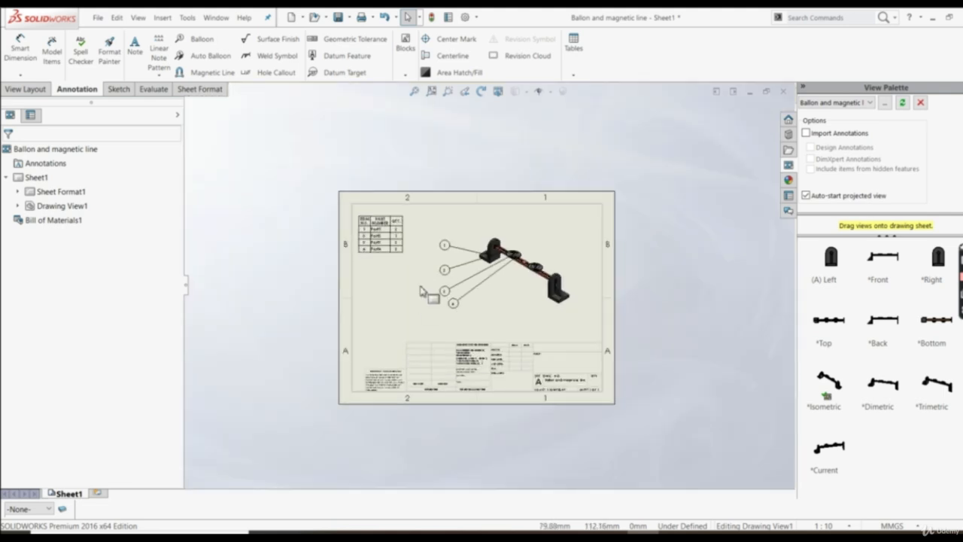
Reposition balloons 4, 3 and 1 so all four balloons form a vertical, more evenly spaced column beside the isometric view.
scroll(421, 292, down, 3)
scroll(342, 224, down, 1)
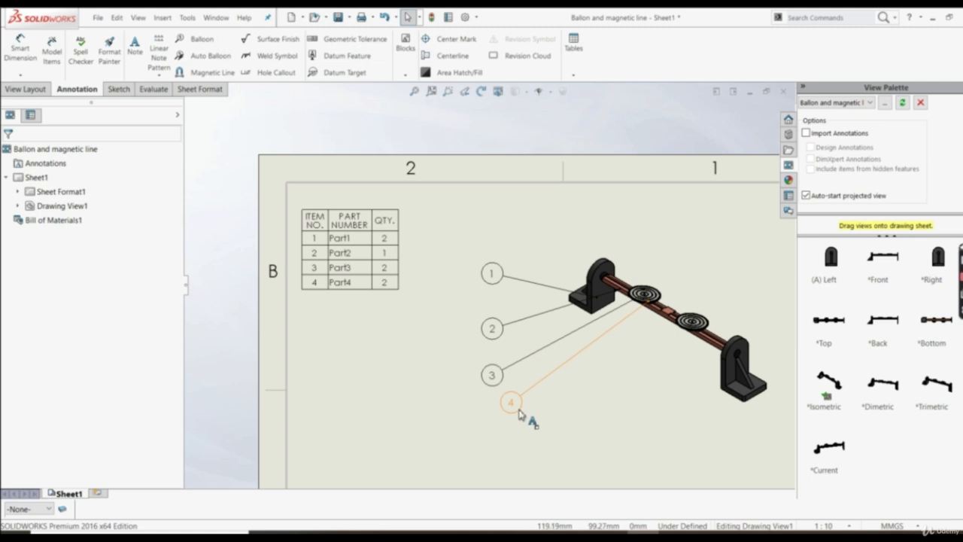
drag(519, 413, 504, 455)
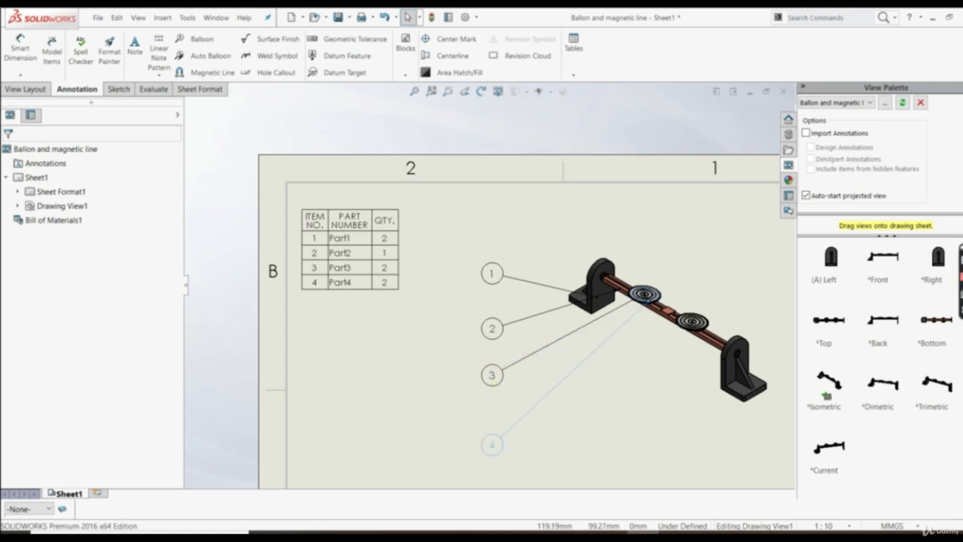
mouse_move(498, 381)
mouse_down()
mouse_move(467, 383)
mouse_move(494, 379)
mouse_move(494, 388)
mouse_up()
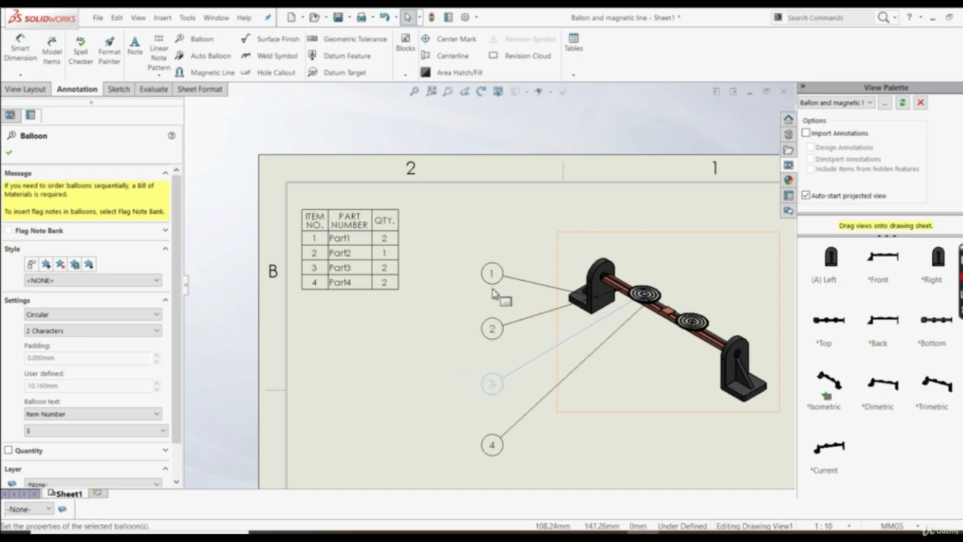
drag(495, 282, 490, 286)
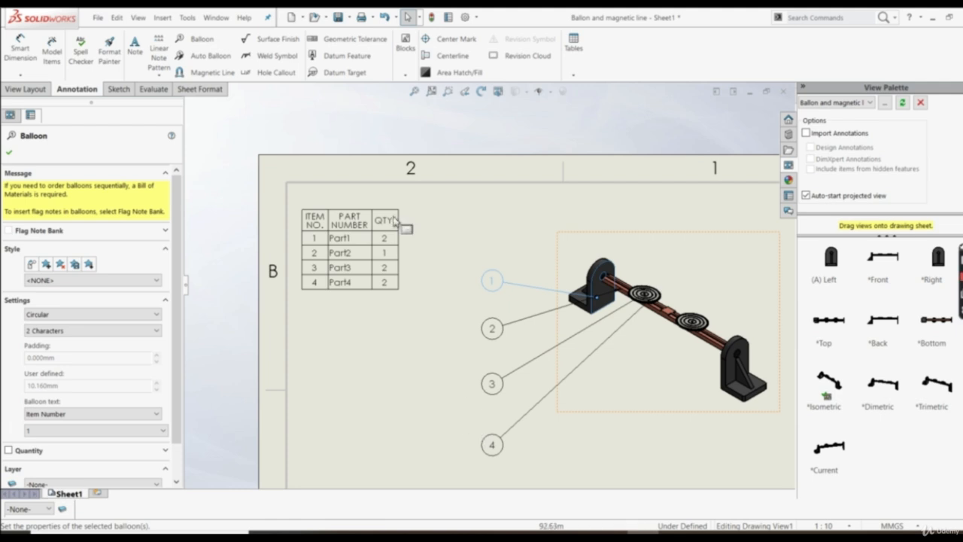
click(9, 151)
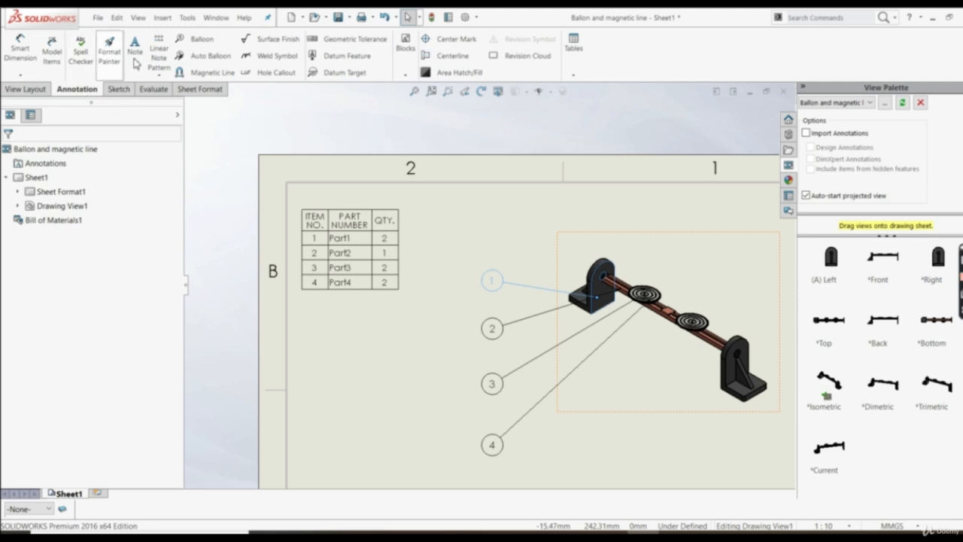
Draw a vertical magnetic line about 101 mm long between the bill of materials and the balloon column.
click(211, 73)
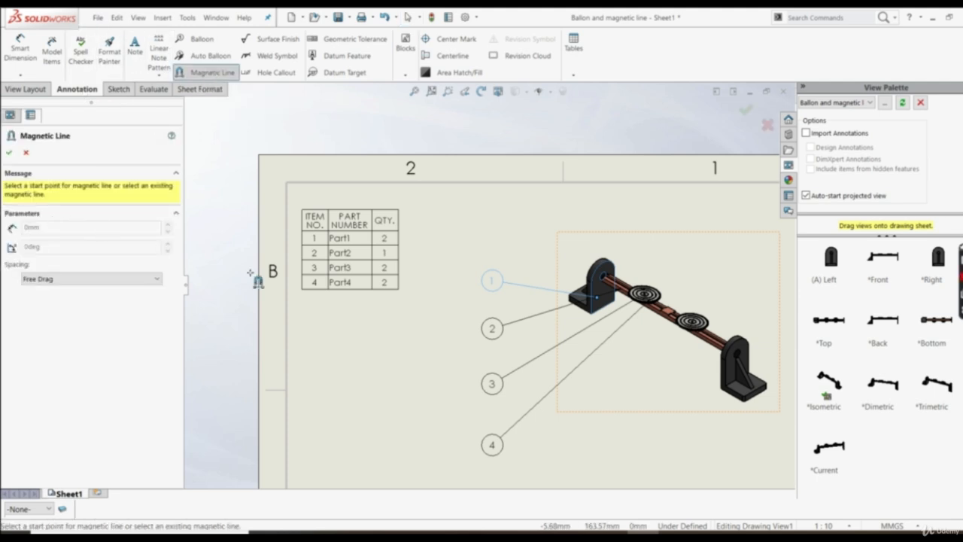
click(429, 253)
click(410, 457)
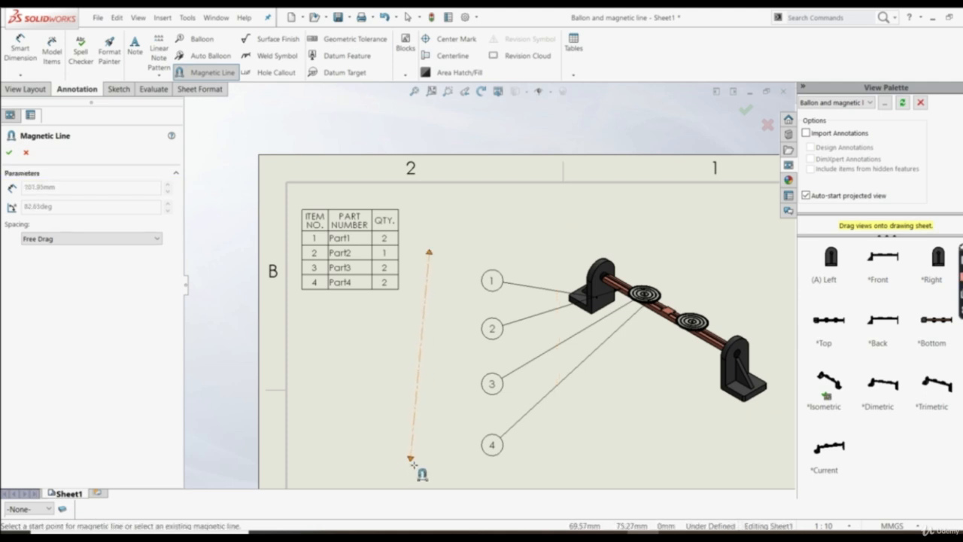
click(429, 469)
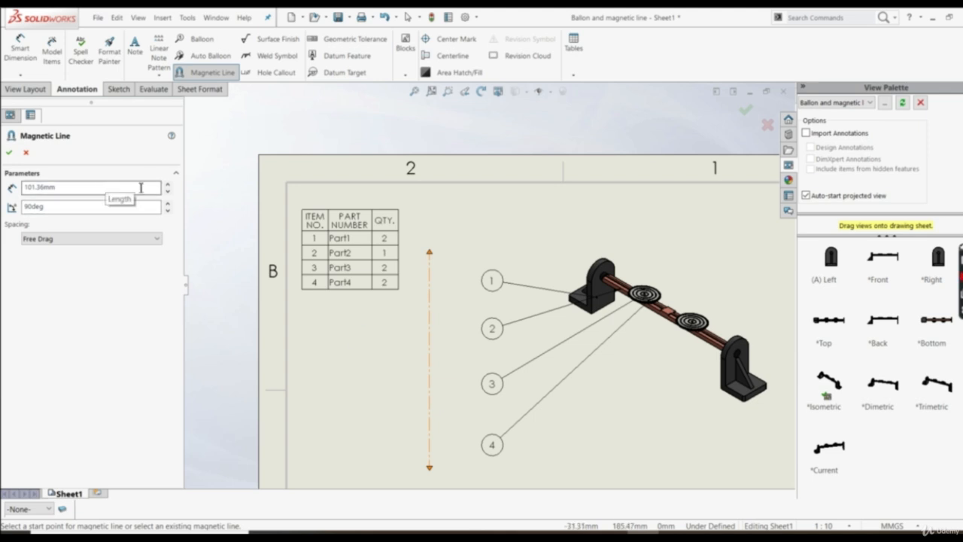
Set the magnetic line's length to 111.36 mm, try adjusting its angle, and accept the line.
click(167, 186)
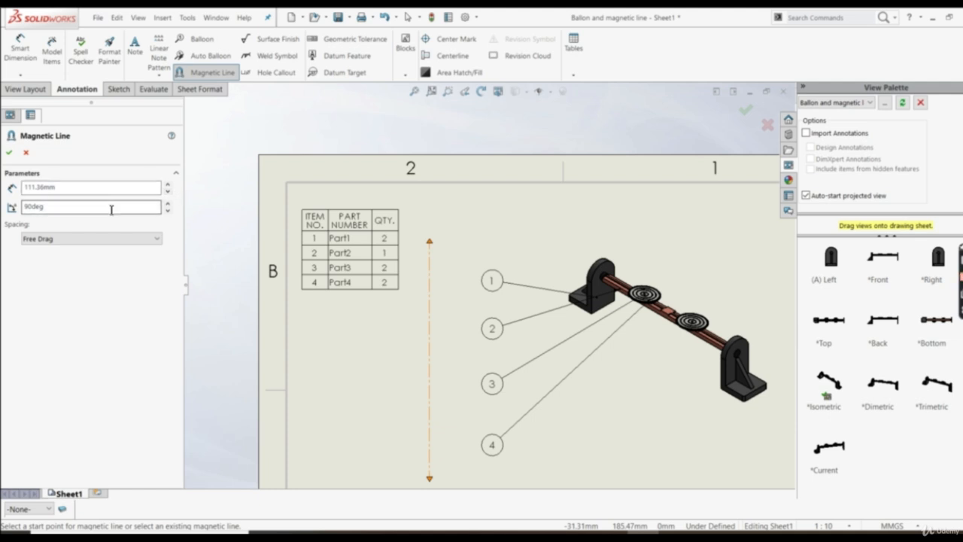
click(168, 204)
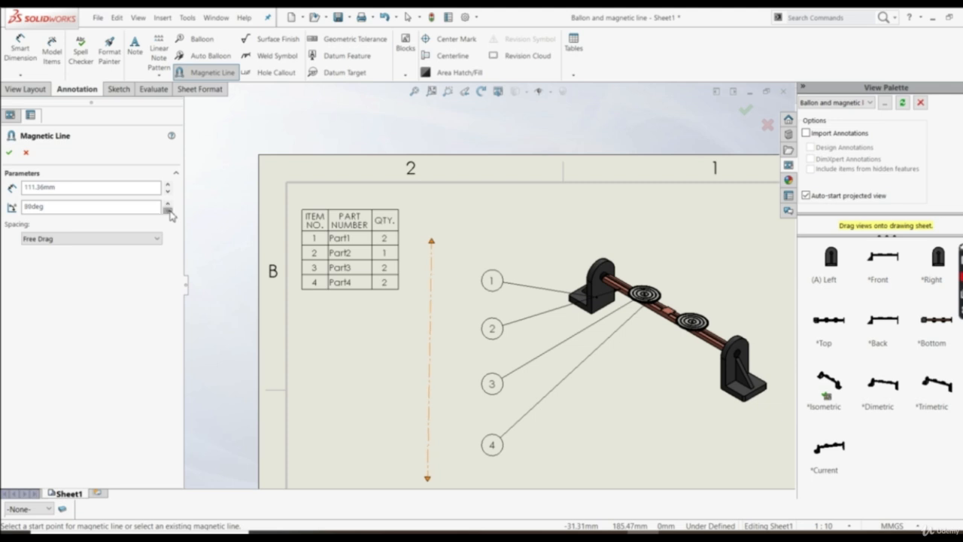
click(9, 152)
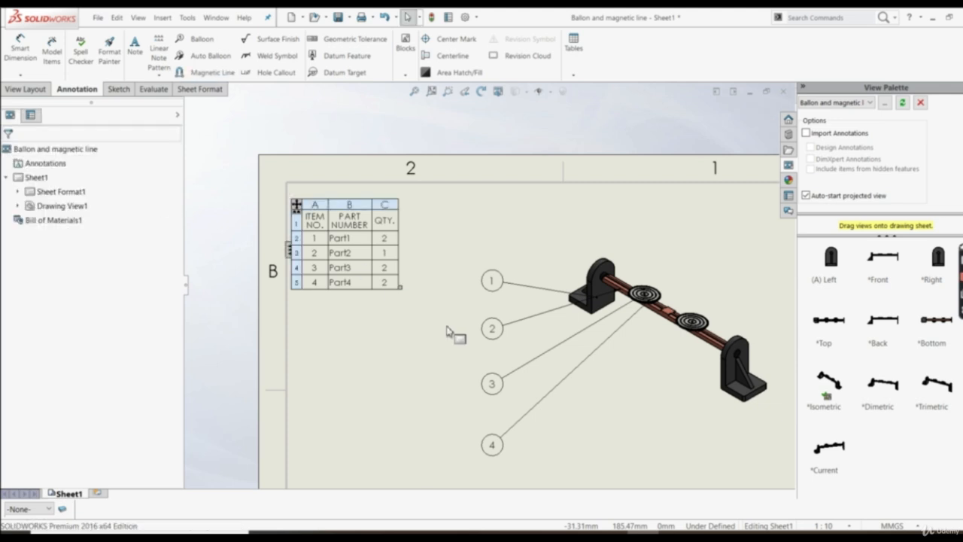
Attach balloons 1 to 4 in order down the magnetic line and close the balloon properties.
scroll(489, 331, up, 5)
scroll(489, 350, down, 3)
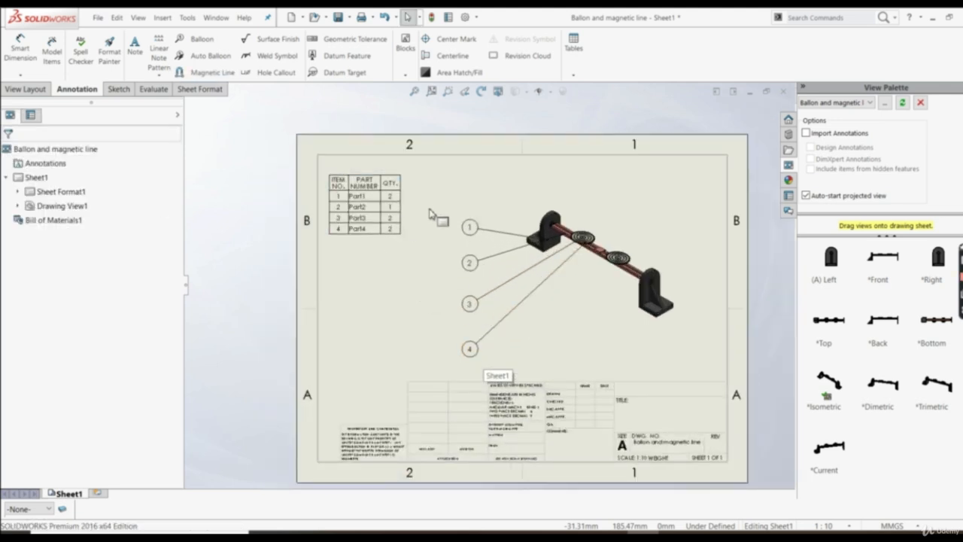
scroll(432, 217, down, 2)
mouse_move(486, 239)
mouse_down()
mouse_move(442, 242)
mouse_move(460, 238)
mouse_move(436, 246)
mouse_move(460, 239)
mouse_move(441, 252)
mouse_move(425, 233)
mouse_up()
drag(477, 273, 426, 277)
drag(477, 319, 425, 324)
drag(477, 370, 423, 376)
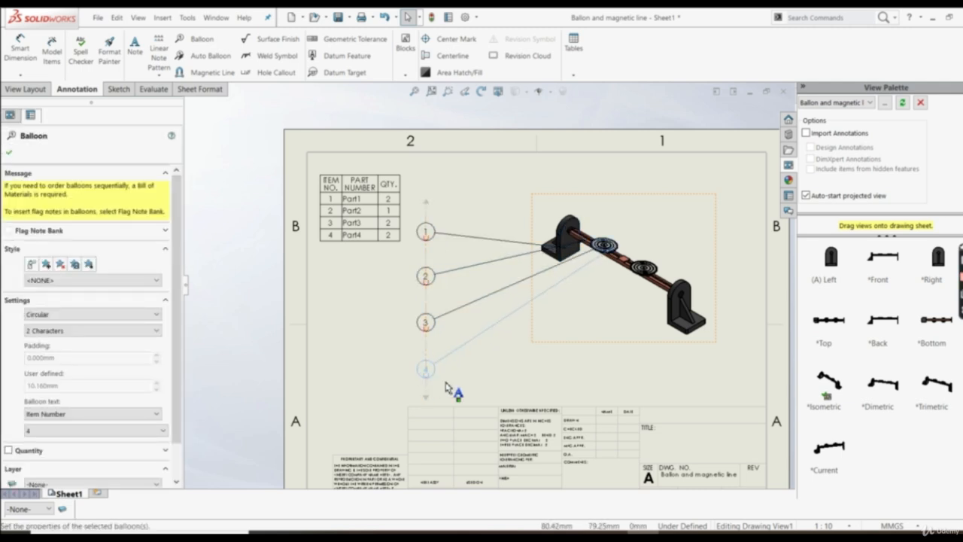
click(8, 149)
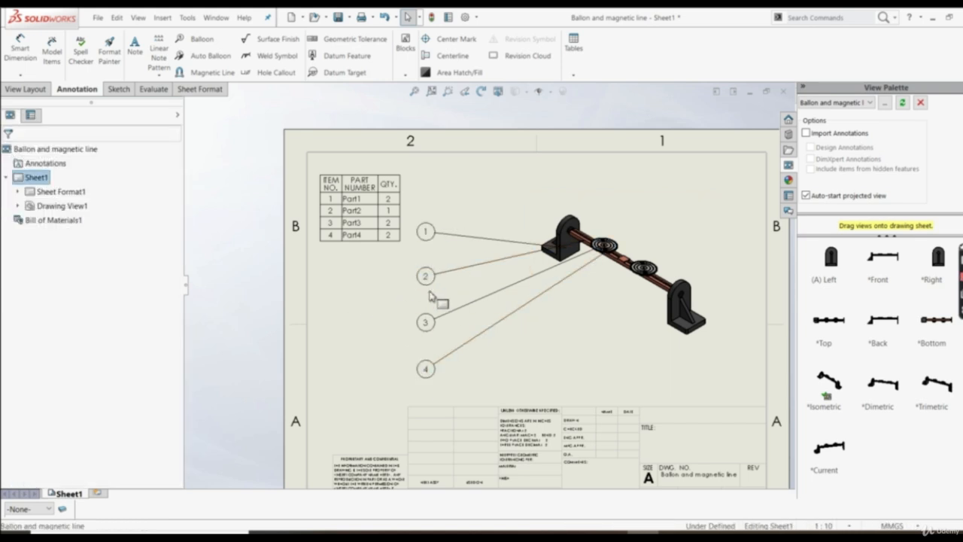
Move both ends of the magnetic line beside the isometric view's left edge, keeping it vertical and about 119 mm long.
click(426, 233)
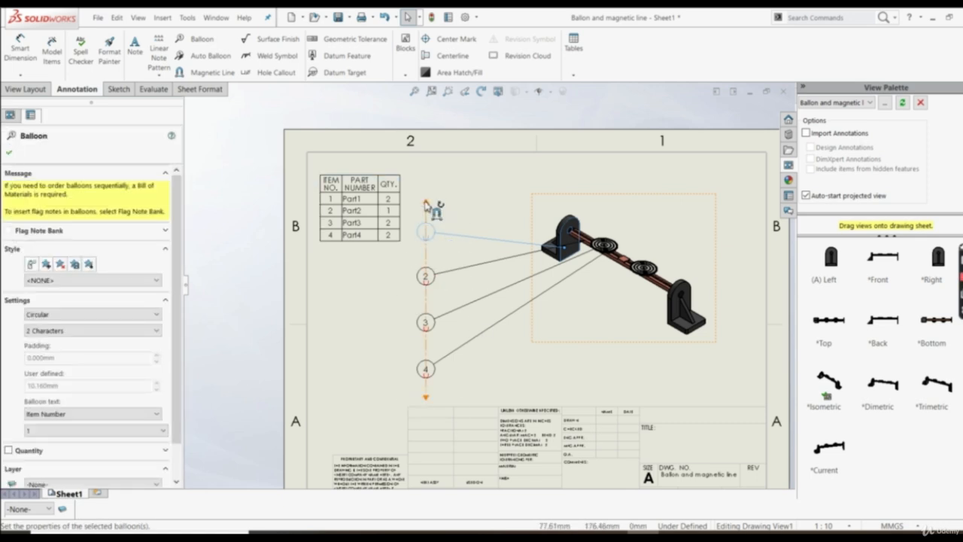
drag(426, 204, 525, 187)
drag(426, 399, 526, 342)
drag(525, 280, 530, 397)
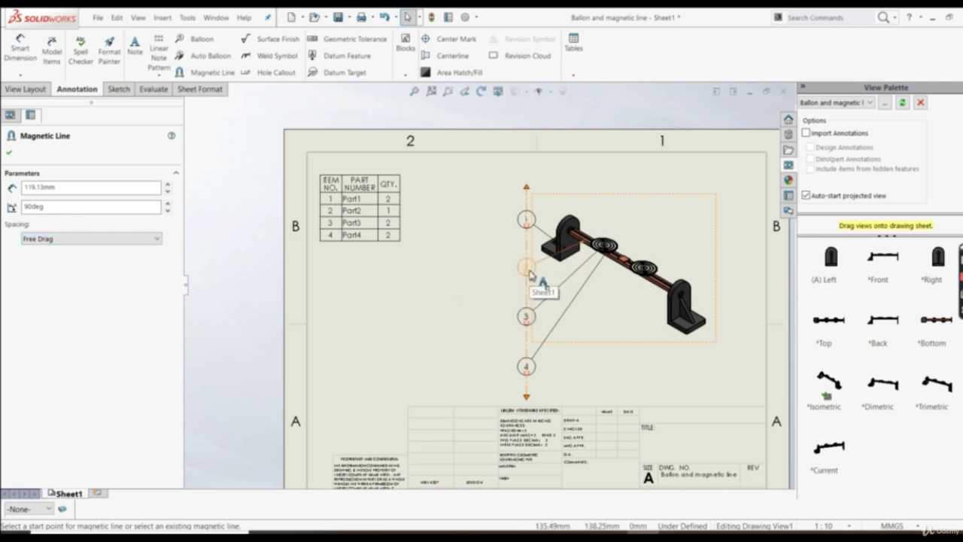
Slide balloon 2 down along the magnetic line, set the line's spacing to Equal, and accept the change.
mouse_move(530, 274)
mouse_down()
mouse_move(537, 305)
mouse_move(527, 287)
mouse_up()
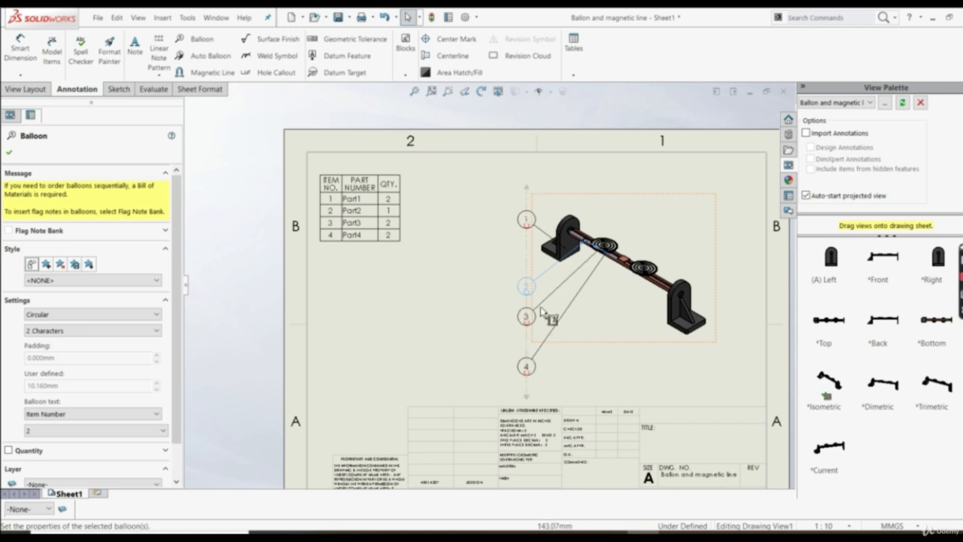
click(526, 254)
click(73, 239)
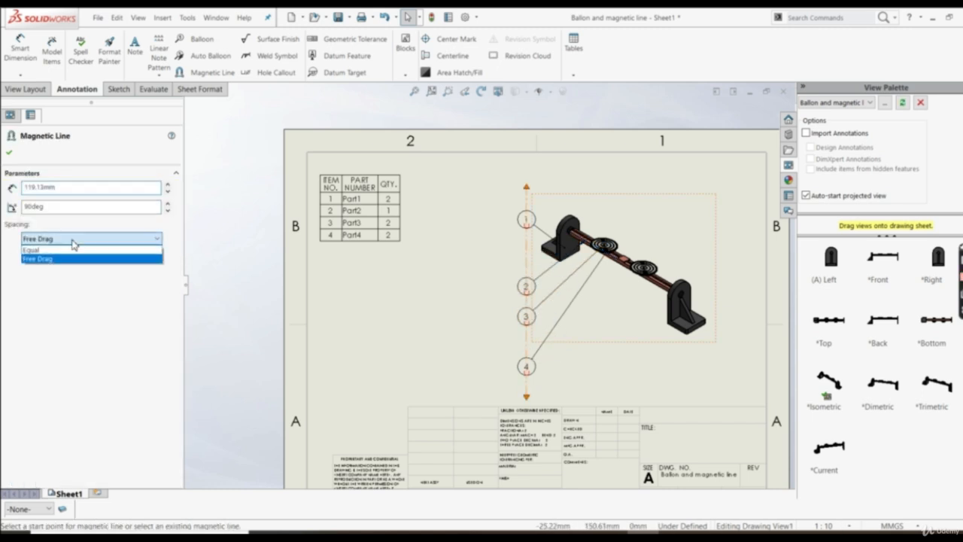
click(67, 250)
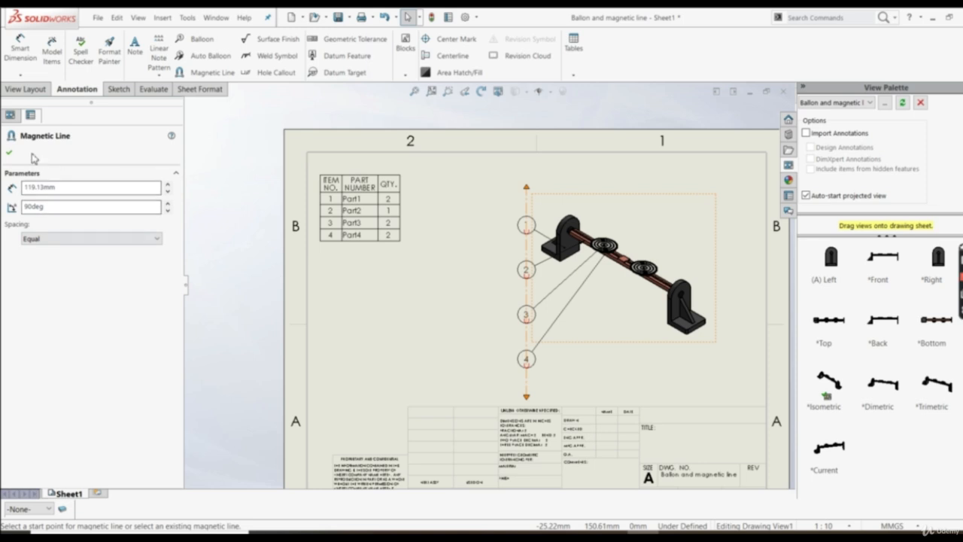
click(10, 155)
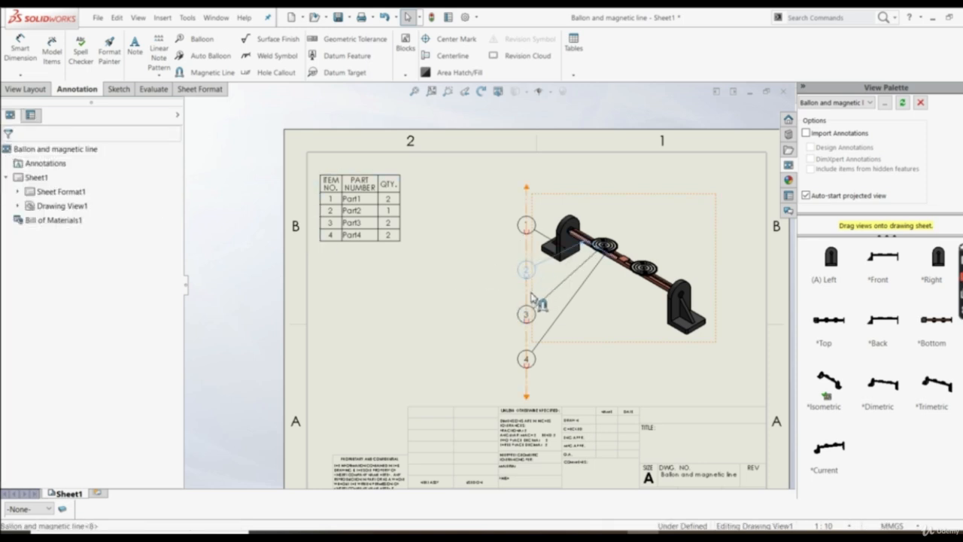
Detach balloon 2 from the magnetic line and place it above the right part of the assembly.
click(527, 271)
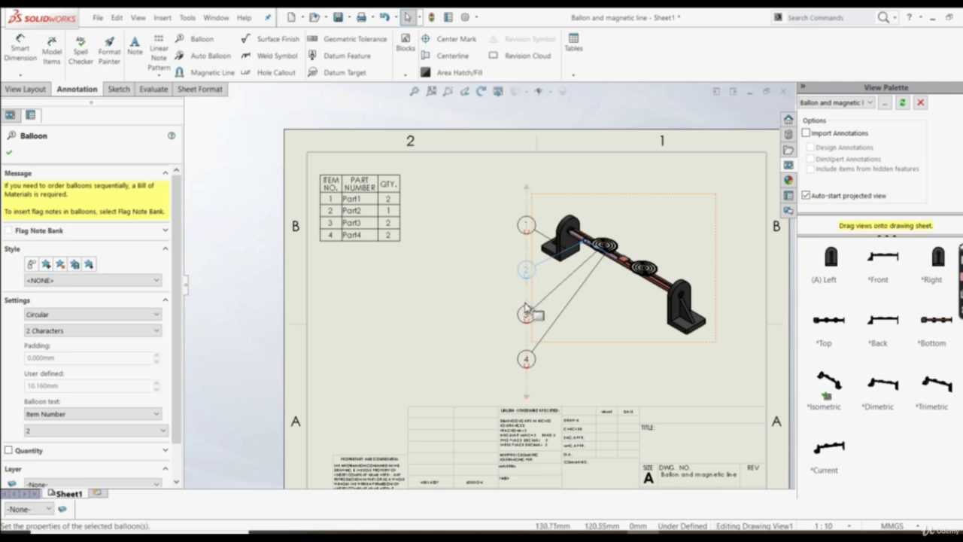
drag(530, 279, 674, 211)
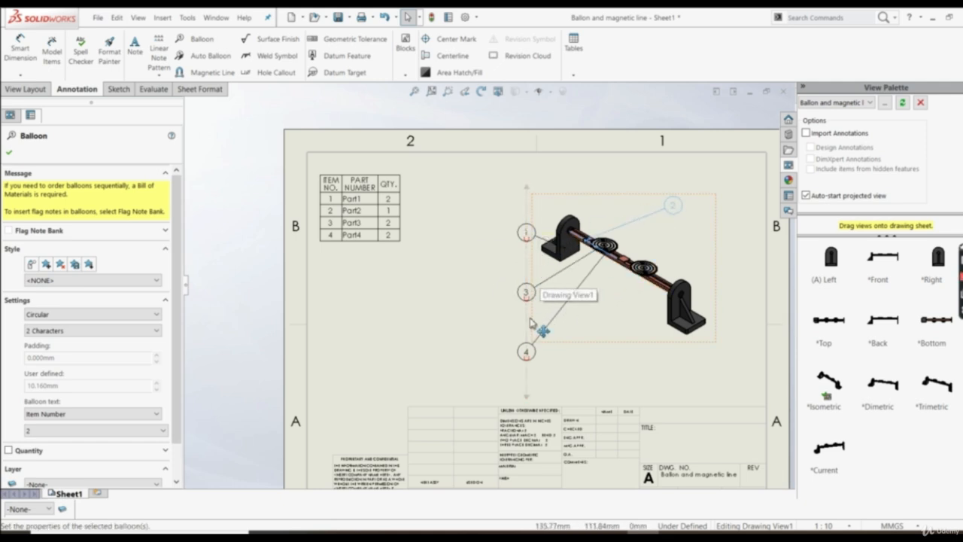